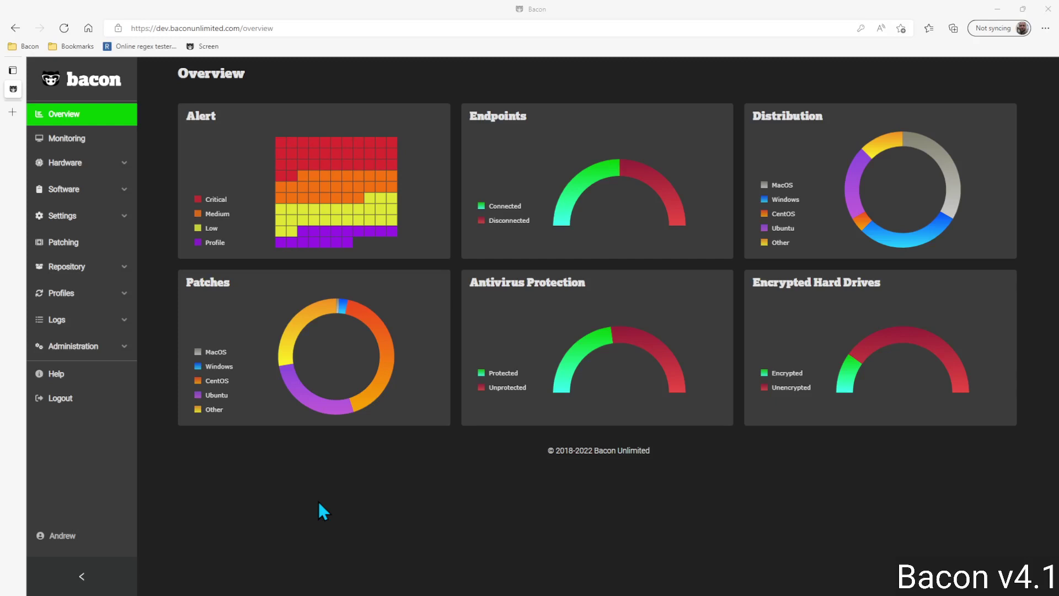
# Step: Go to Administration > MDM to see the Apple Push Notification Service certificate expiring in 316 days
pyautogui.click(72, 353)
pyautogui.scroll(-1, 96, 375)
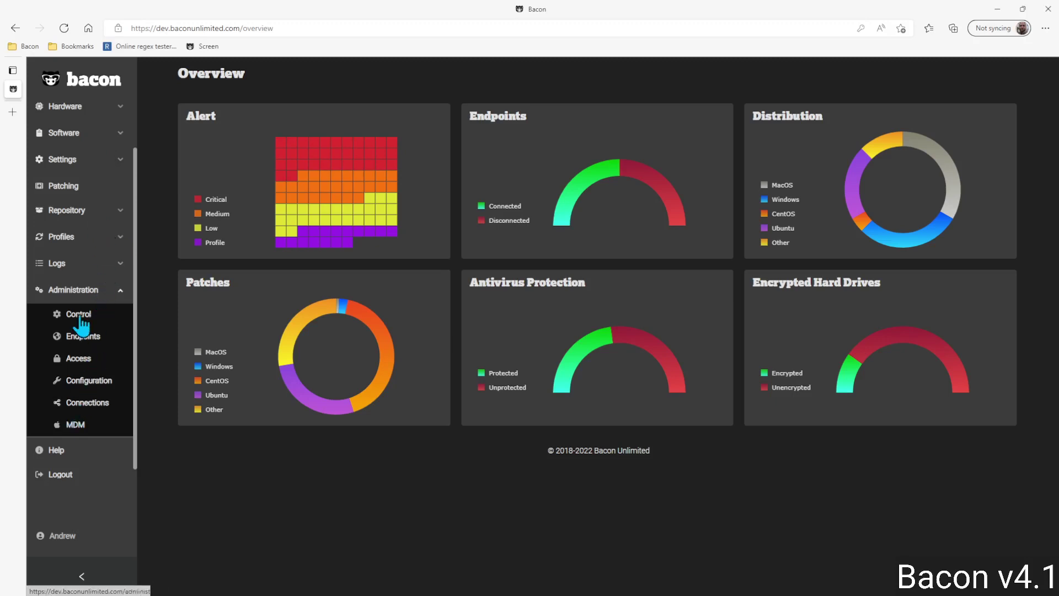
pyautogui.click(76, 426)
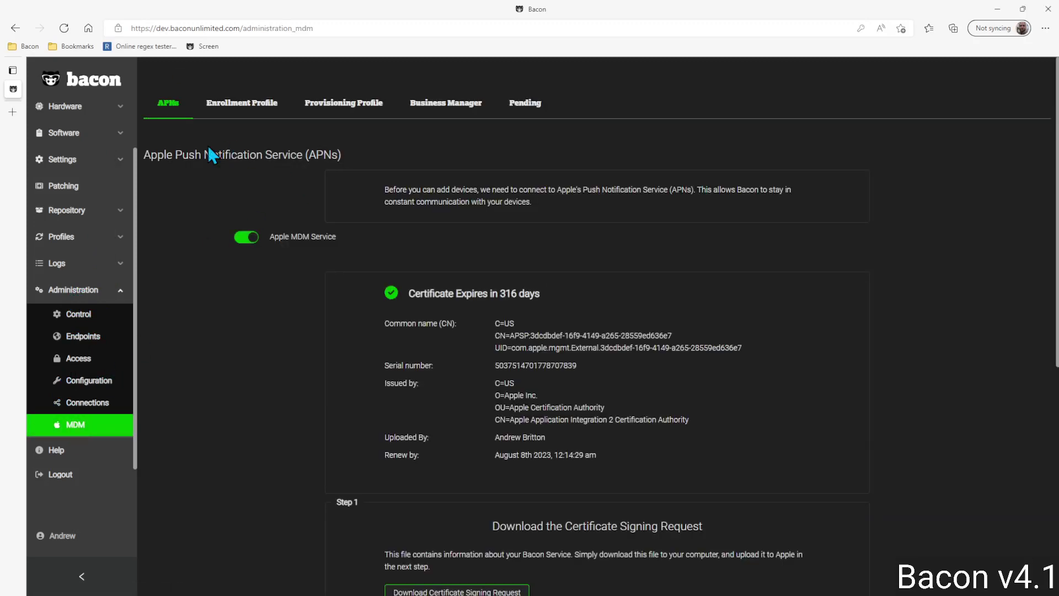
# Step: Switch to the Enrollment Profile section and look over the Standard profile's MDM permissions
pyautogui.click(247, 105)
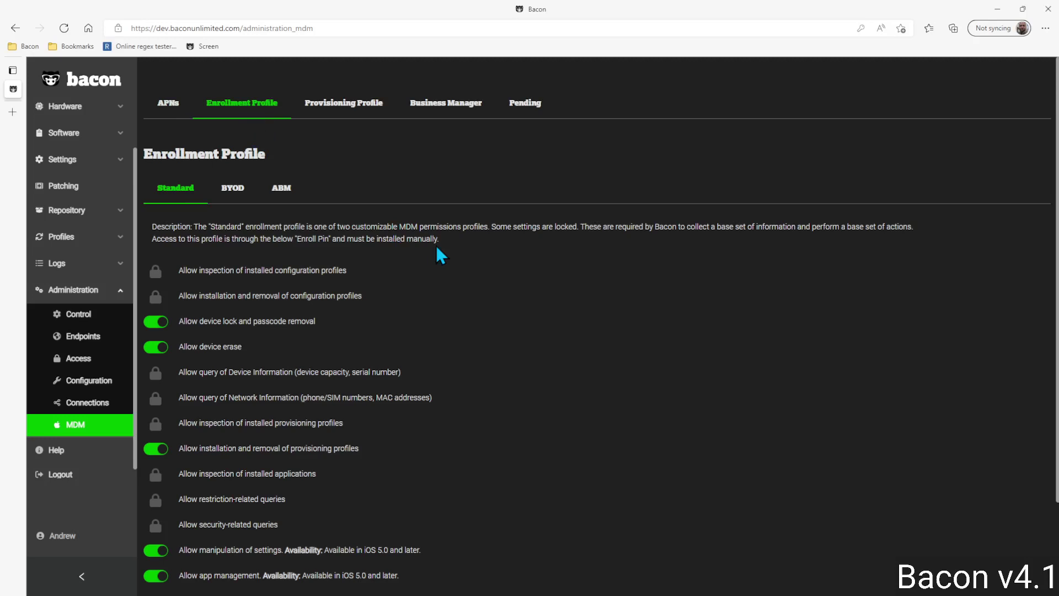
pyautogui.scroll(-1, 445, 237)
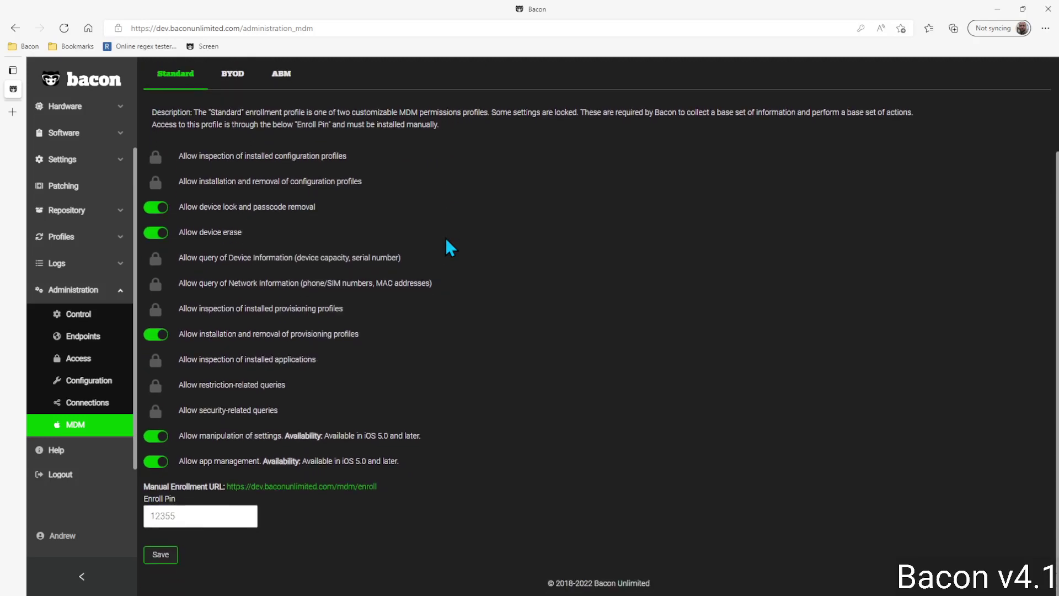
pyautogui.scroll(1, 447, 243)
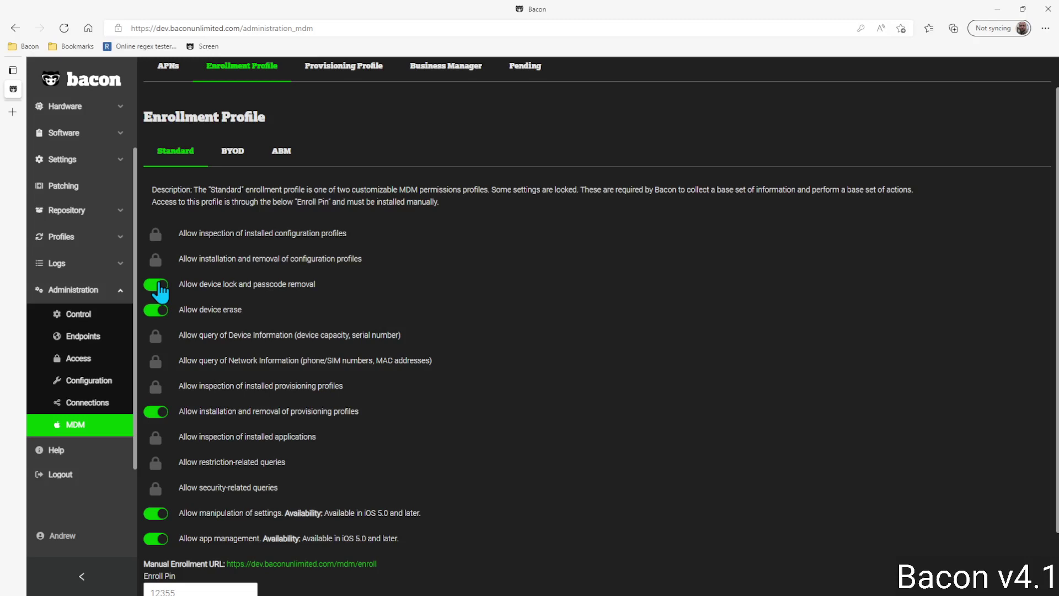
pyautogui.click(236, 161)
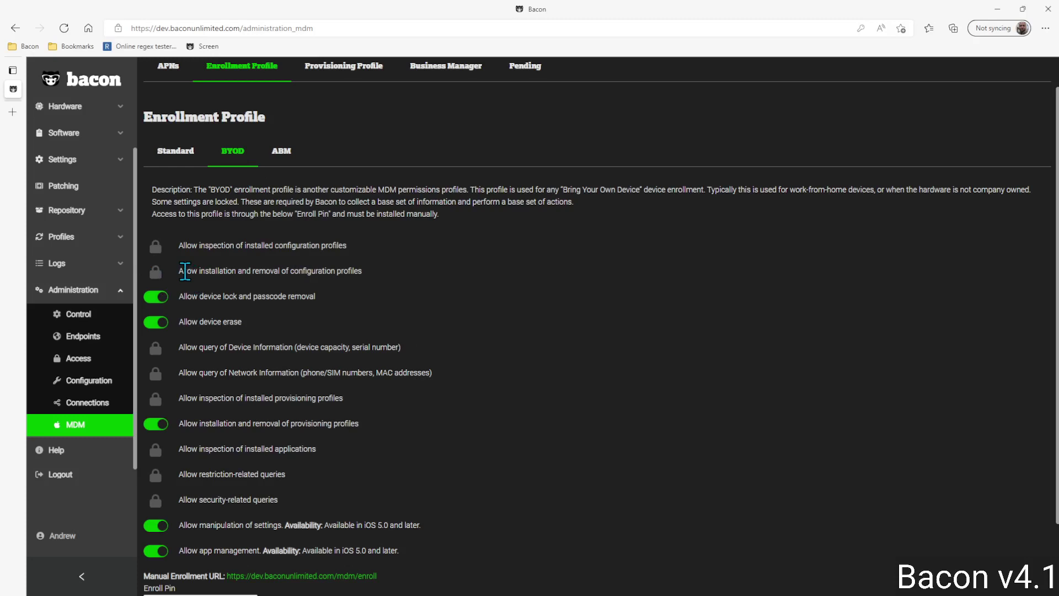
pyautogui.moveTo(180, 271); pyautogui.dragTo(336, 283)
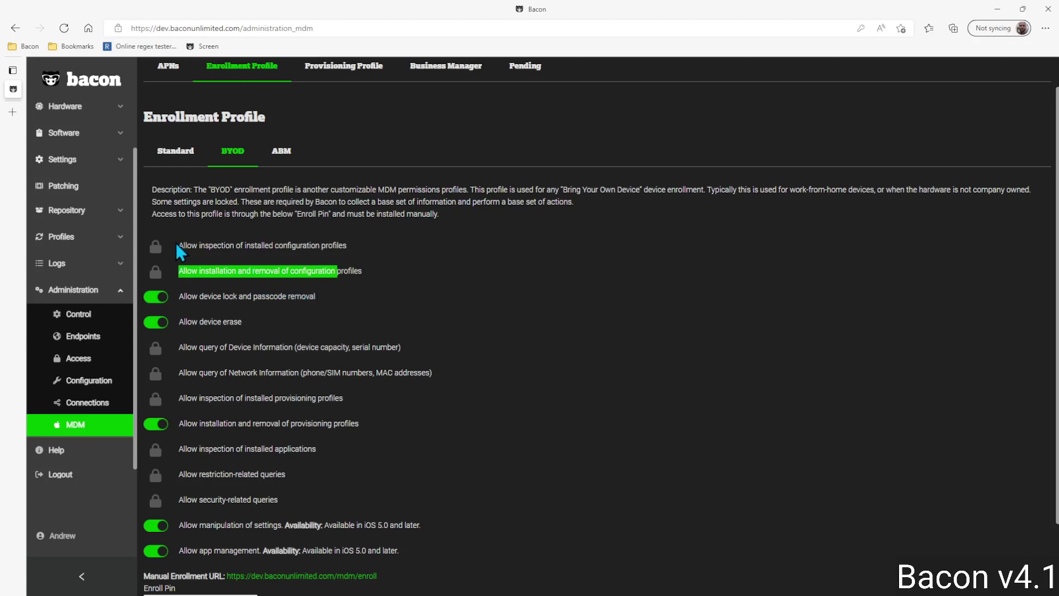
pyautogui.moveTo(177, 245); pyautogui.dragTo(285, 246)
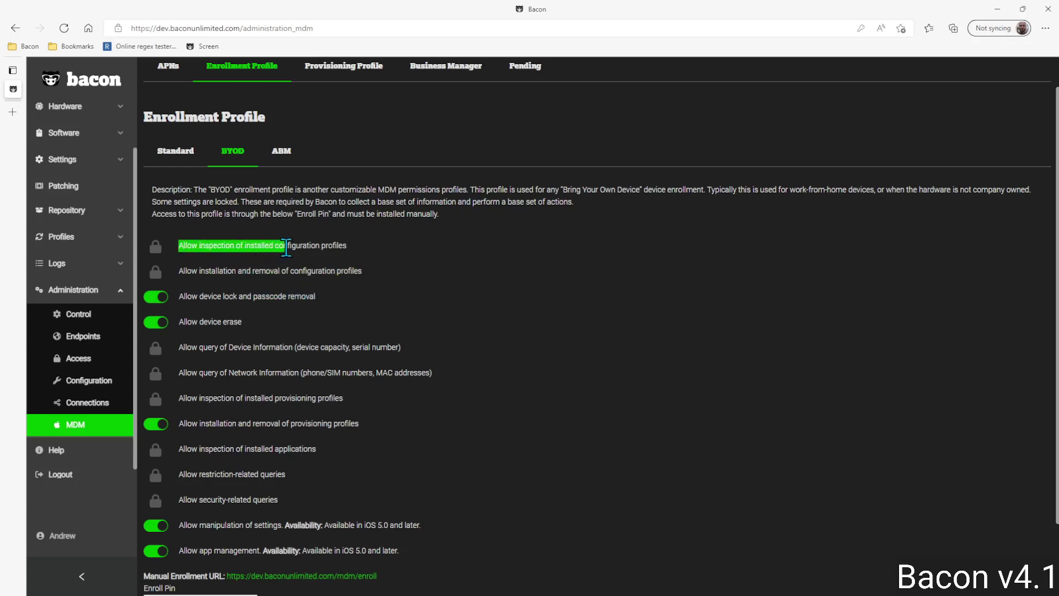
pyautogui.moveTo(179, 347); pyautogui.dragTo(296, 351)
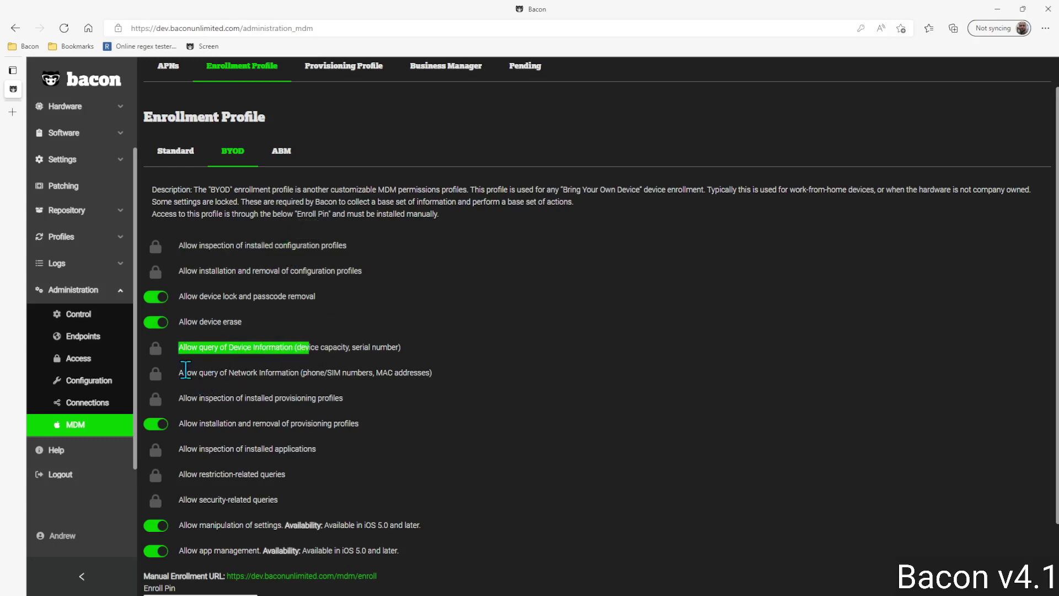
pyautogui.moveTo(185, 373); pyautogui.dragTo(307, 380)
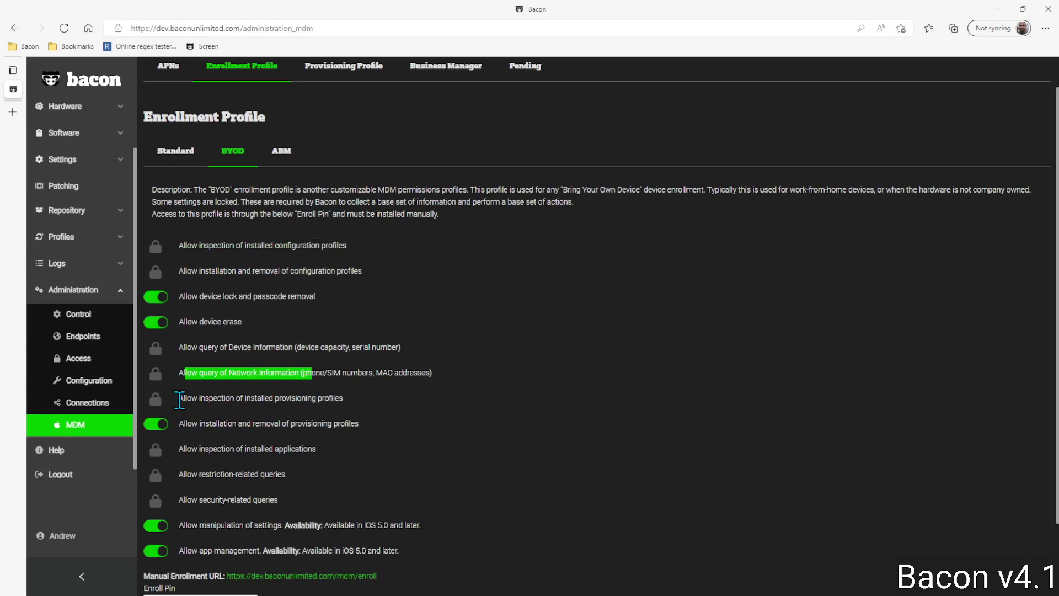
pyautogui.moveTo(190, 398); pyautogui.dragTo(302, 400)
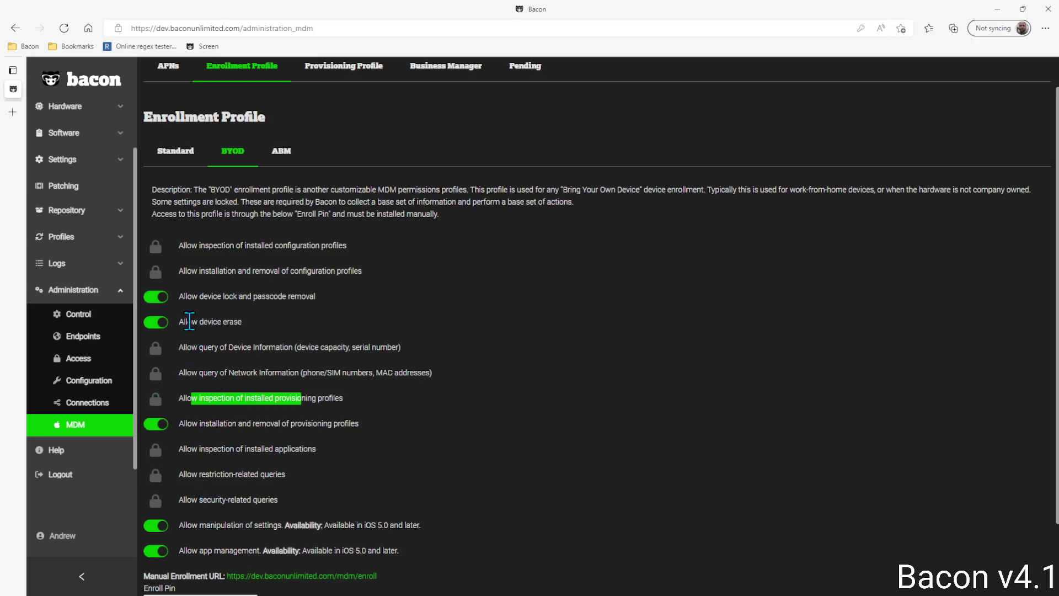
# Step: Switch off BYOD device erase, device lock, provisioning profiles, settings manipulation and app management
pyautogui.click(156, 324)
pyautogui.click(157, 301)
pyautogui.click(158, 430)
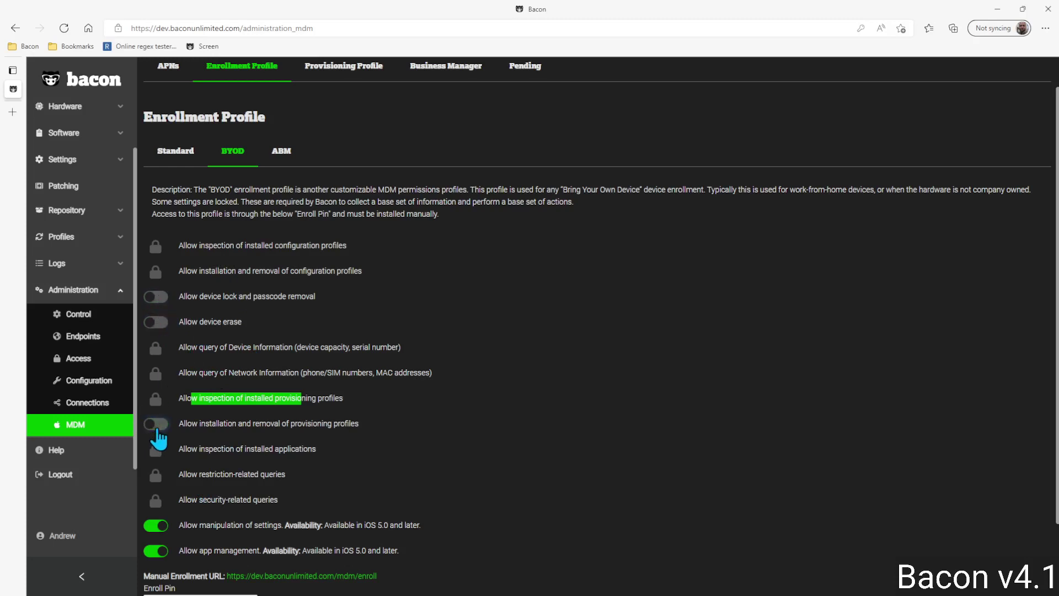
pyautogui.click(157, 526)
pyautogui.click(157, 551)
pyautogui.click(370, 427)
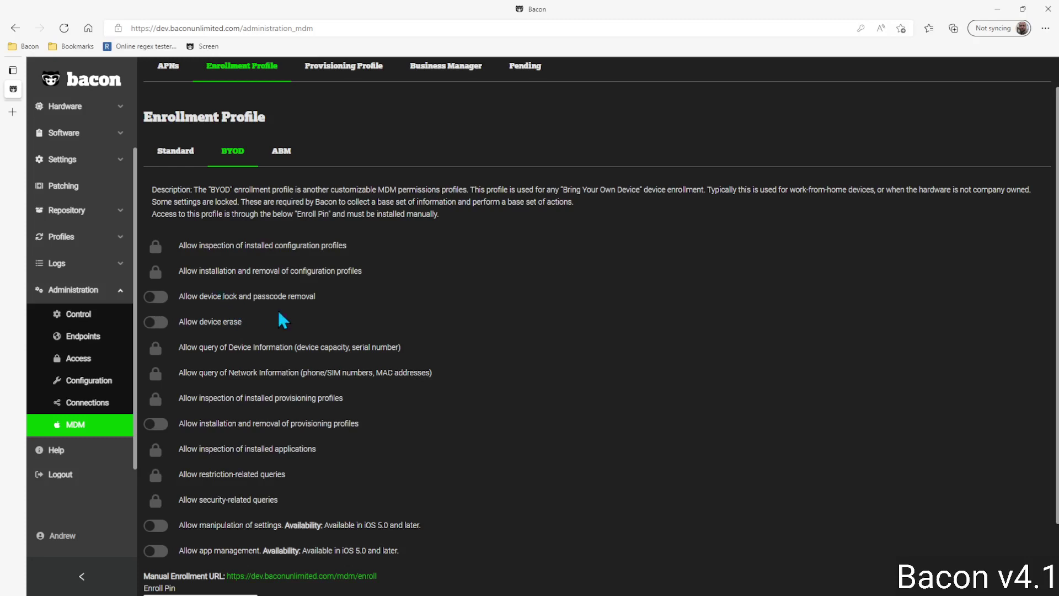
# Step: Replace the BYOD Enroll Pin with a new PIN, trim it to two digits, and save
pyautogui.scroll(-2, 382, 299)
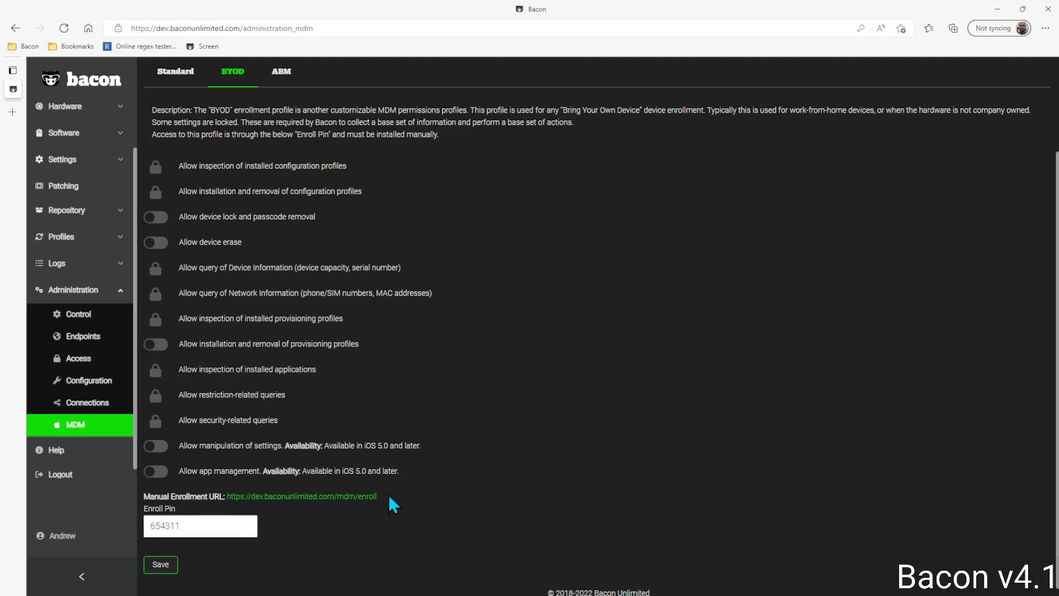
pyautogui.click(198, 525)
pyautogui.moveTo(205, 525); pyautogui.dragTo(159, 529)
pyautogui.click(161, 564)
pyautogui.scroll(2, 244, 143)
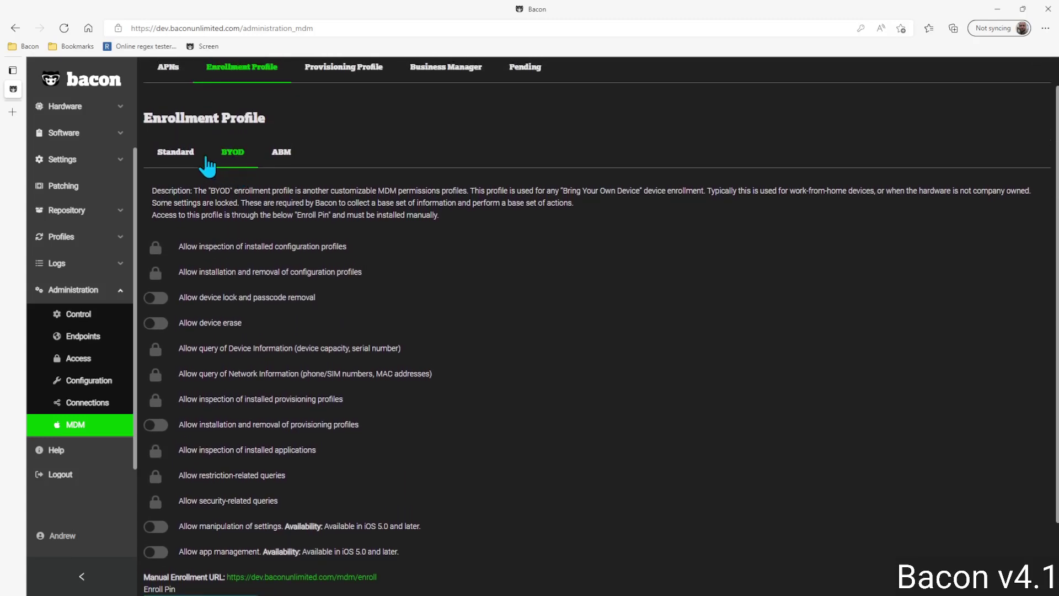
# Step: Return to the Standard profile, check its enabled permissions and place the cursor in its Enroll Pin field
pyautogui.click(164, 158)
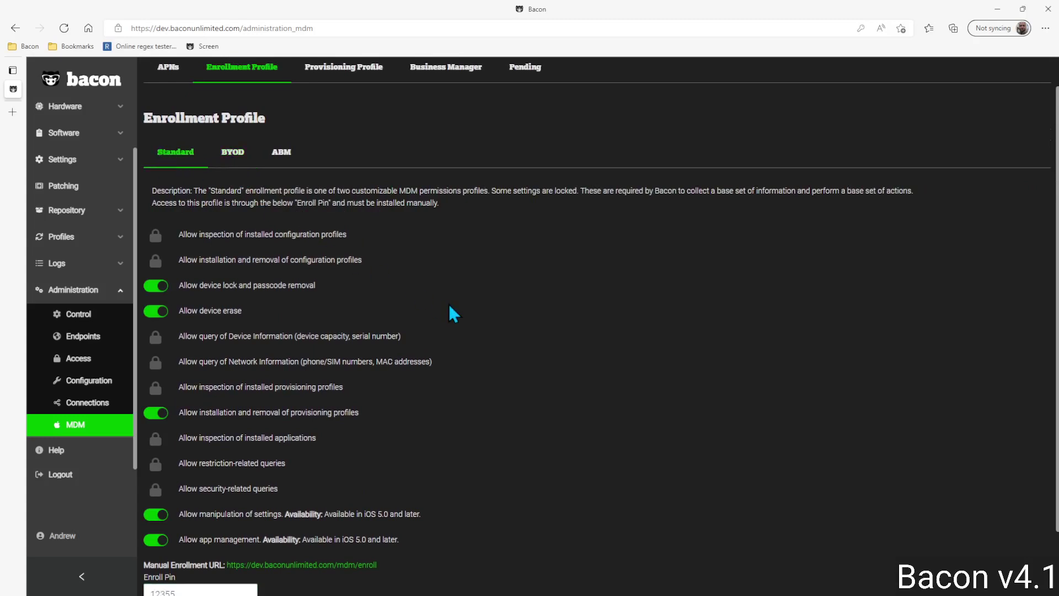
pyautogui.scroll(-2, 449, 311)
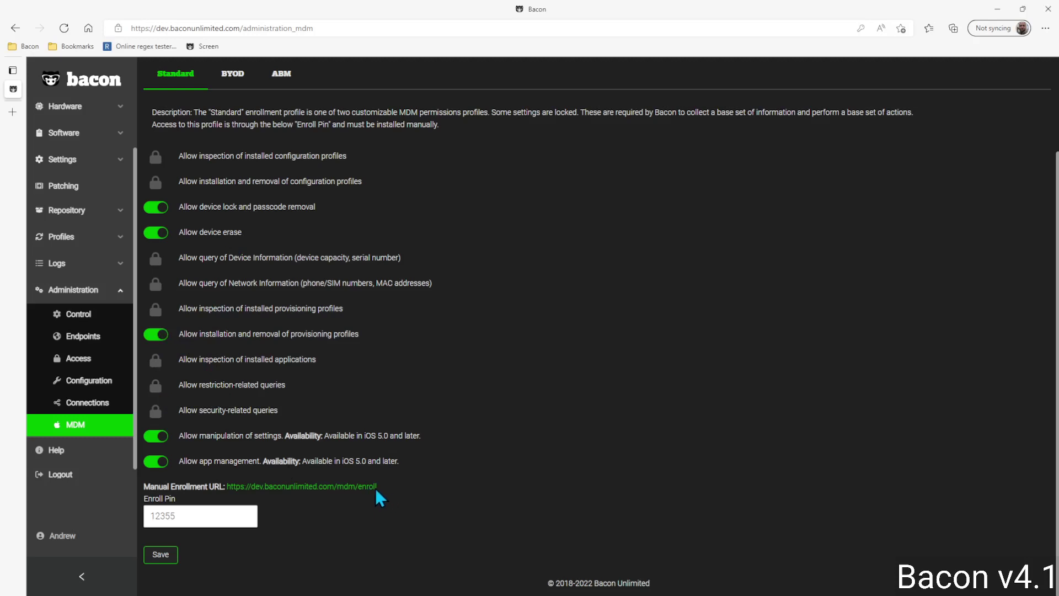
pyautogui.moveTo(378, 487); pyautogui.dragTo(236, 488)
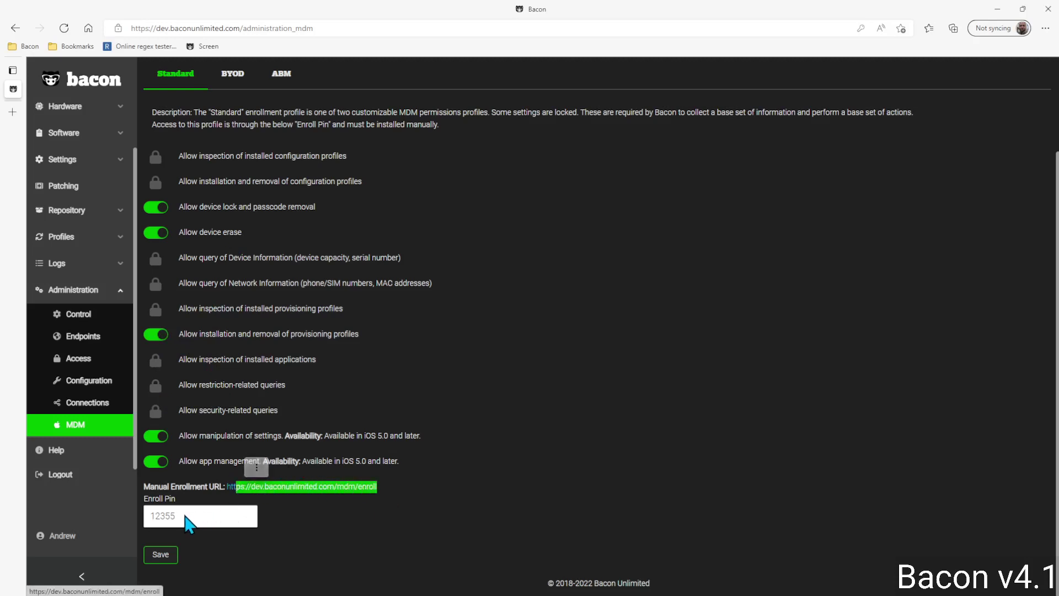
pyautogui.click(186, 516)
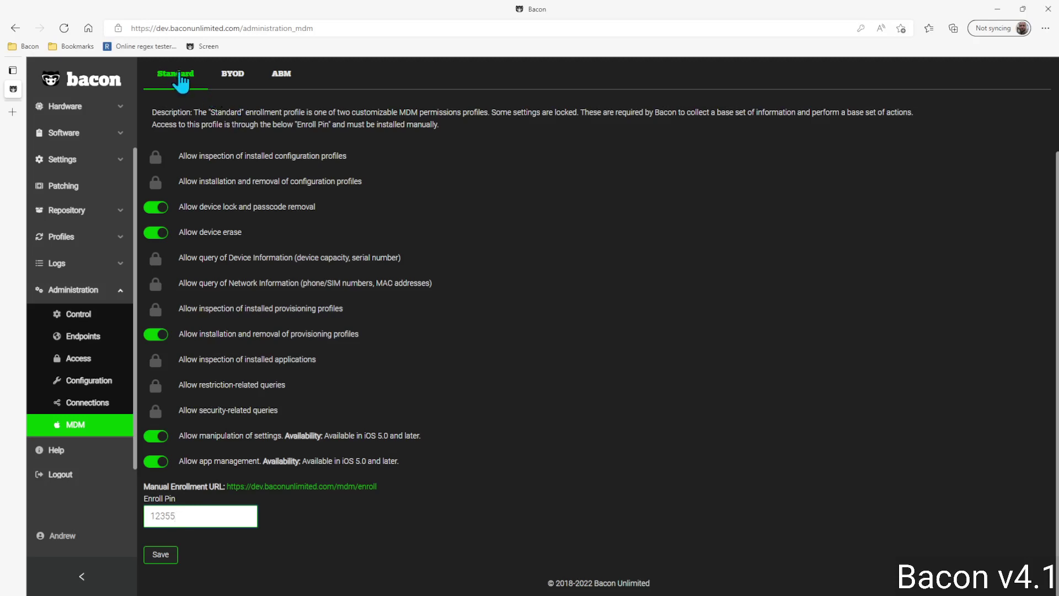
# Step: Show the ABM enrollment profile with all permissions locked
pyautogui.click(278, 81)
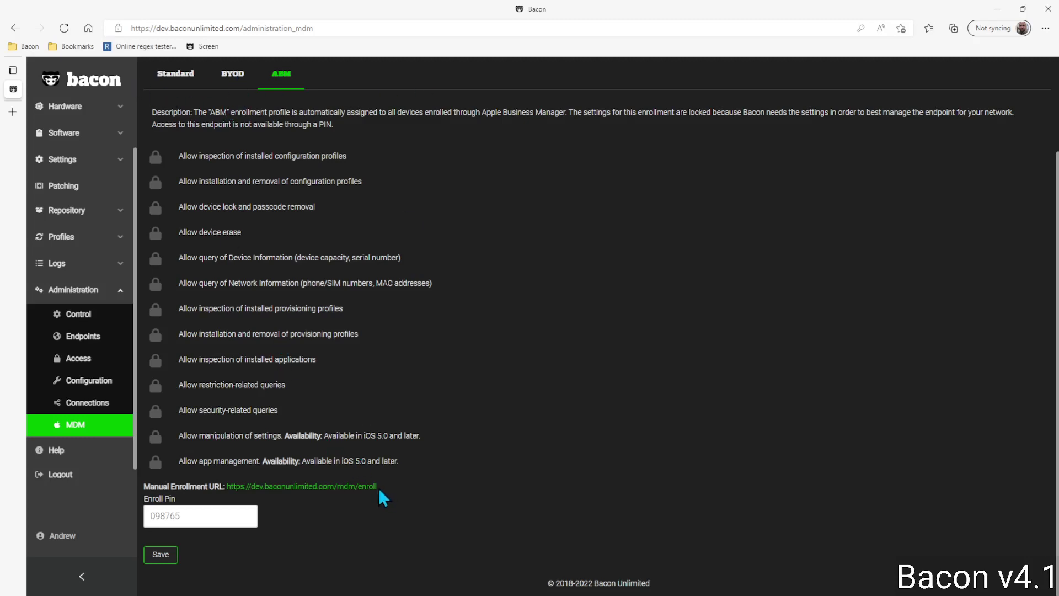
# Step: Edit the ABM Enroll Pin by deleting its trailing digits and typing 87
pyautogui.moveTo(378, 487); pyautogui.dragTo(307, 488)
pyautogui.click(284, 523)
pyautogui.press('BackSpace')
pyautogui.press('BackSpace')
pyautogui.press('BackSpace')
pyautogui.scroll(2, 457, 436)
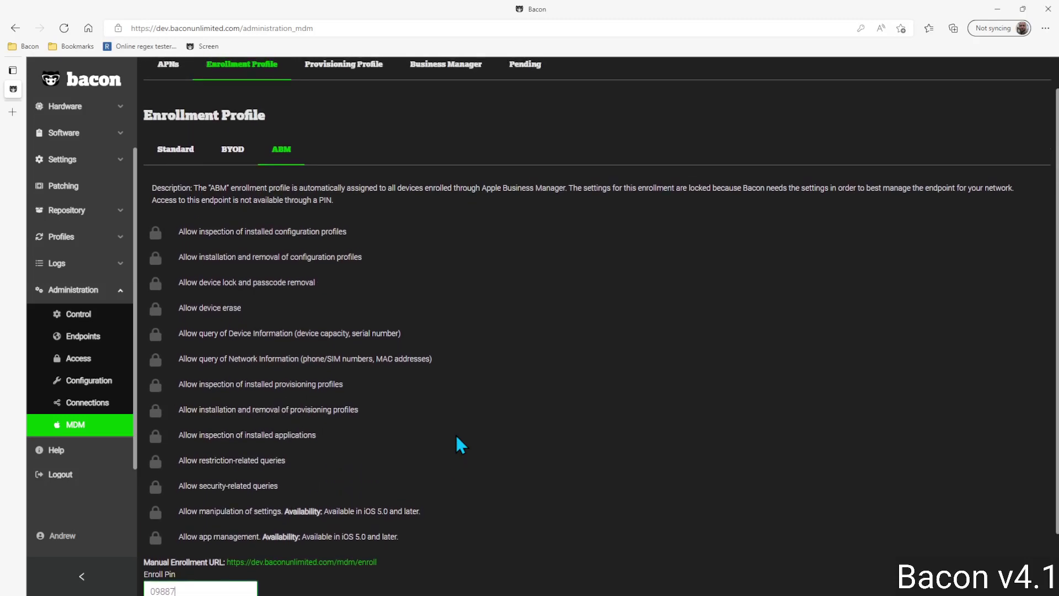